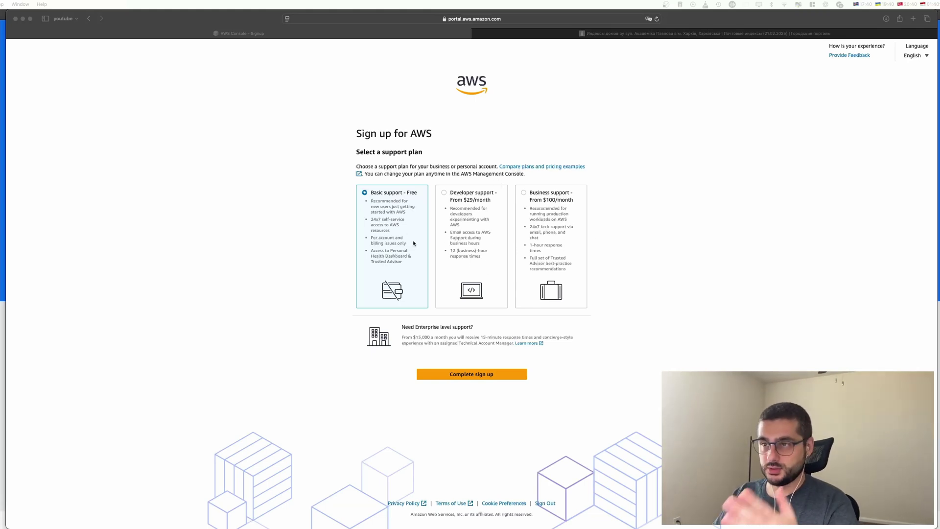
- Complete the AWS sign-up with the free Basic support plan and sign in to the management console
{"action": "left_click", "coordinate": [465, 376]}
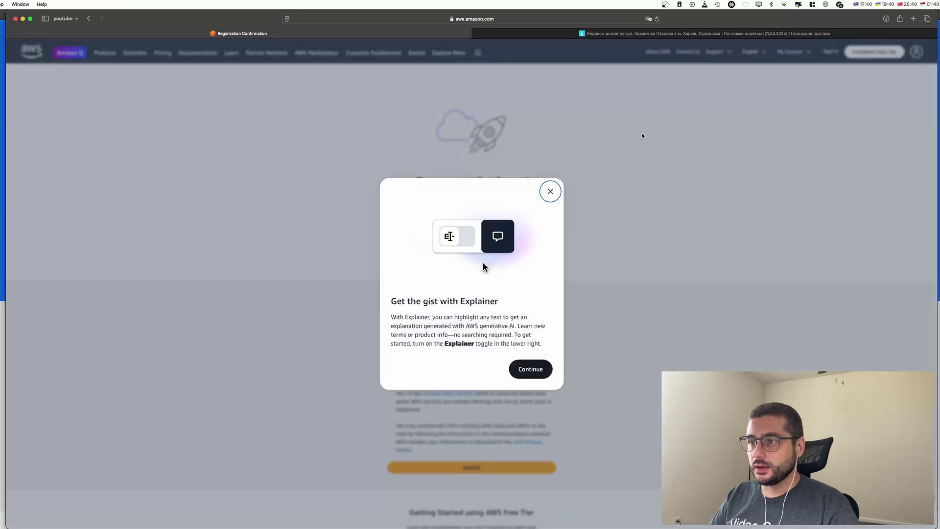
{"action": "left_click", "coordinate": [550, 192]}
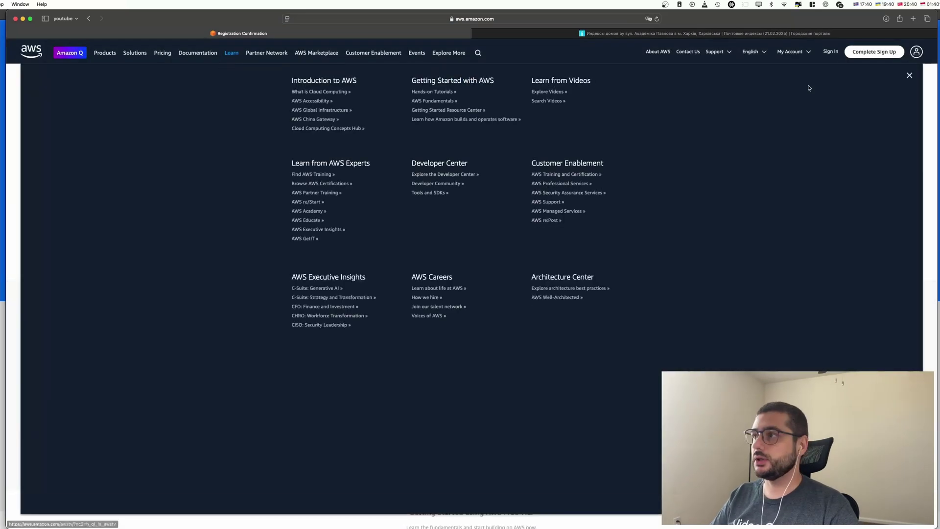
{"action": "left_click", "coordinate": [830, 52]}
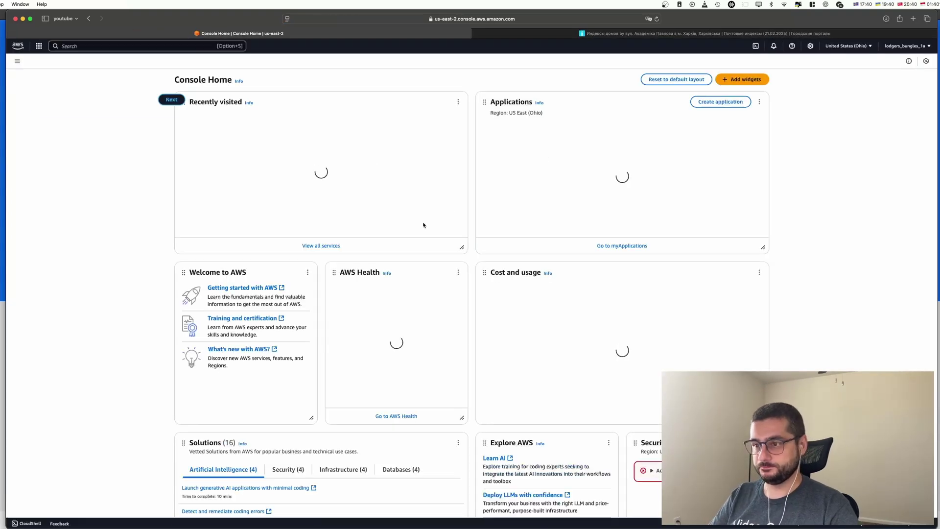
{"action": "left_click", "coordinate": [184, 98]}
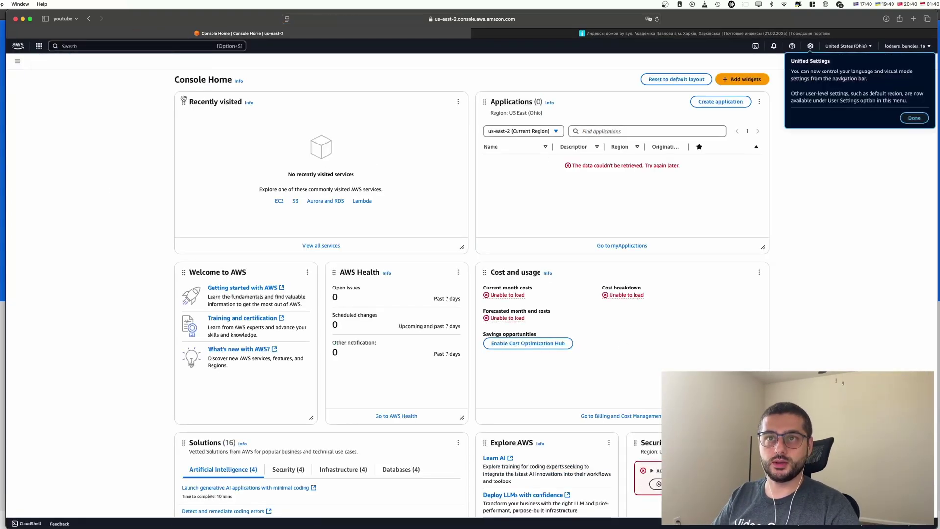
- Enlarge the console page, expand its navigation sidebar and activate the service search
{"action": "key", "text": "super+equal"}
{"action": "key", "text": "super+equal"}
{"action": "key", "text": "super+minus"}
{"action": "key", "text": "super+equal"}
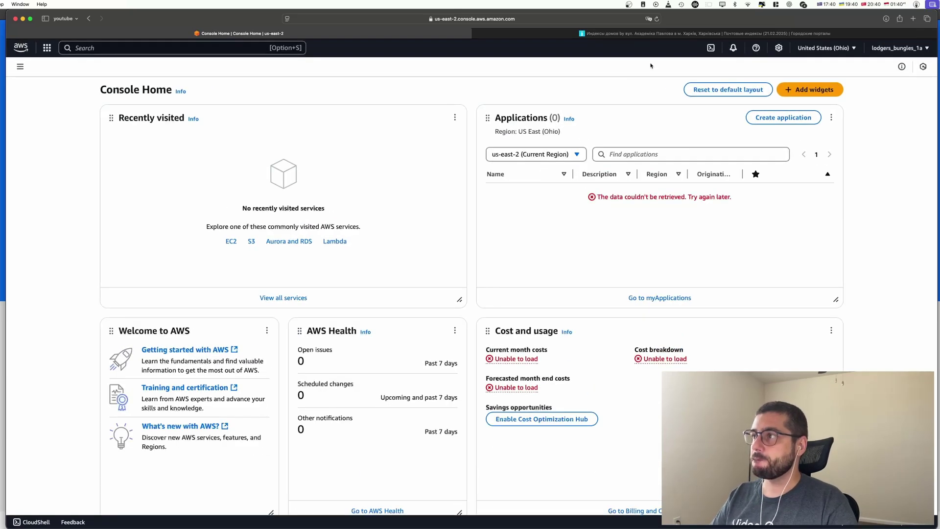
{"action": "left_click", "coordinate": [20, 67]}
{"action": "left_click", "coordinate": [47, 47]}
{"action": "left_click", "coordinate": [112, 48]}
{"action": "type", "text": "yo"}
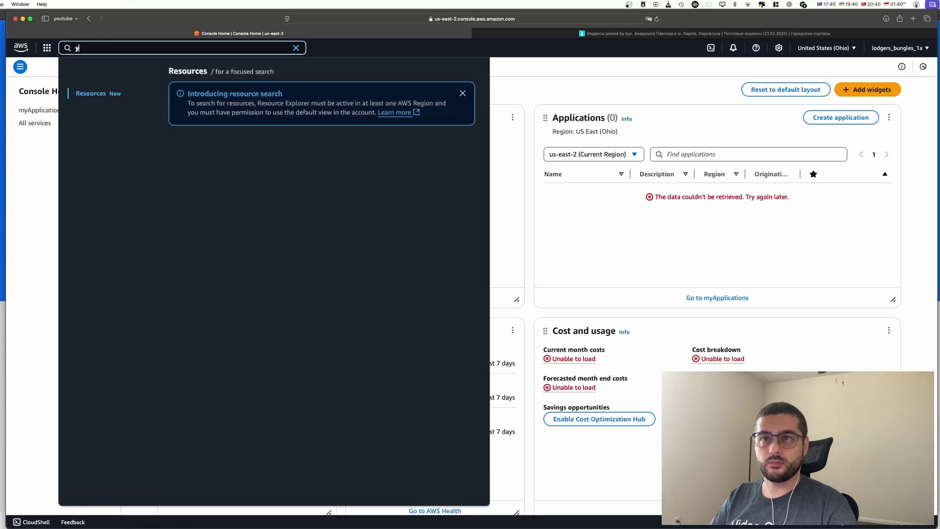
{"action": "key", "text": "Escape"}
{"action": "type", "text": "yo"}
{"action": "key", "text": "Escape"}
{"action": "type", "text": "yo"}
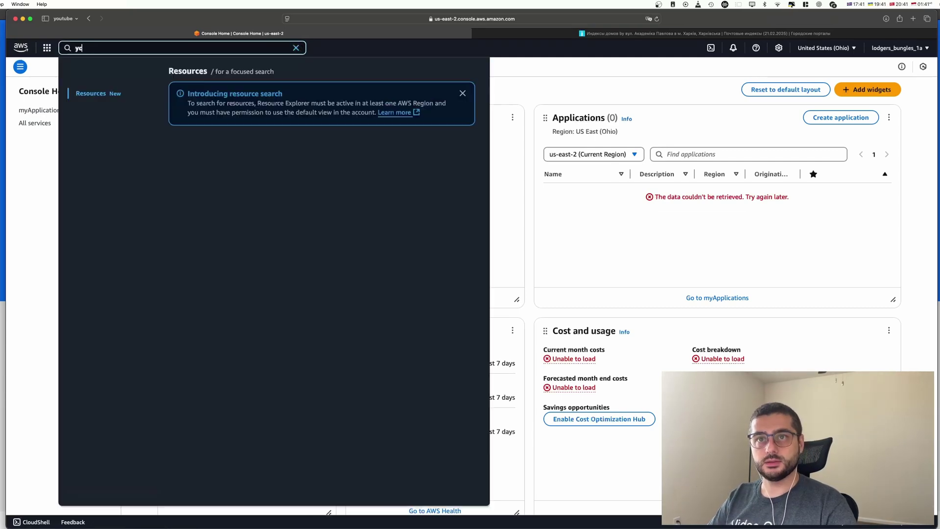
{"action": "key", "text": "Escape"}
- Find the EC2 service through the console search and start launching an instance from its page
{"action": "type", "text": "ed"}
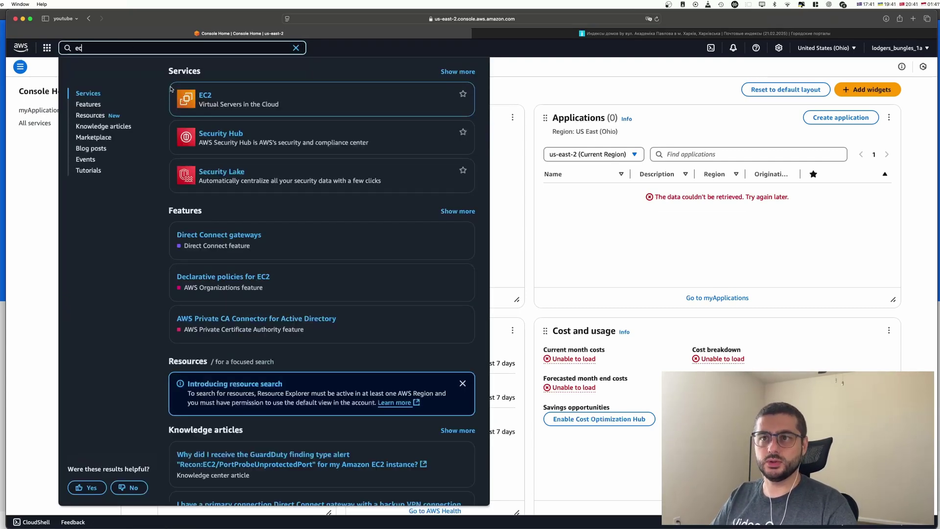
{"action": "left_click", "coordinate": [250, 95]}
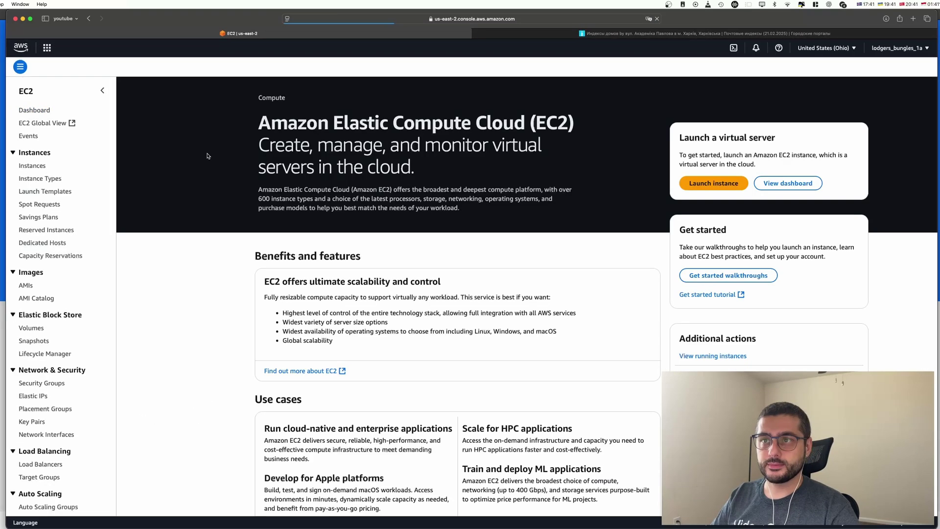
{"action": "left_click", "coordinate": [733, 190]}
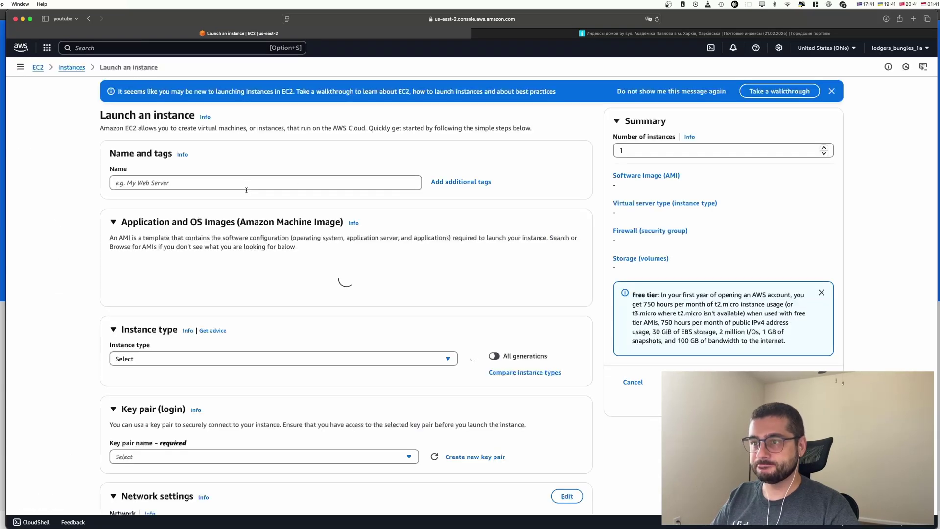
- Name the new instance n8n and select Ubuntu as its operating system image
{"action": "left_click", "coordinate": [162, 183]}
{"action": "type", "text": "n8n"}
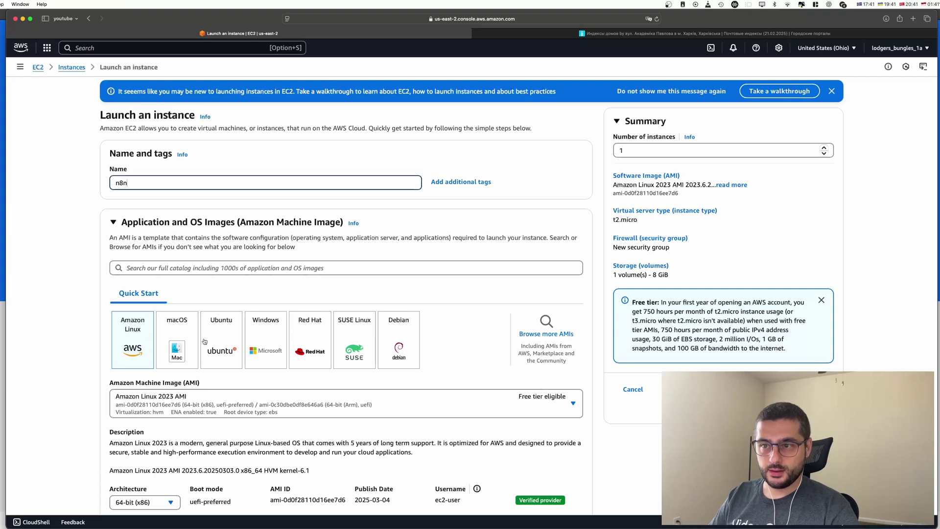
{"action": "scroll", "coordinate": [230, 346], "scroll_direction": "down", "scroll_amount": 1}
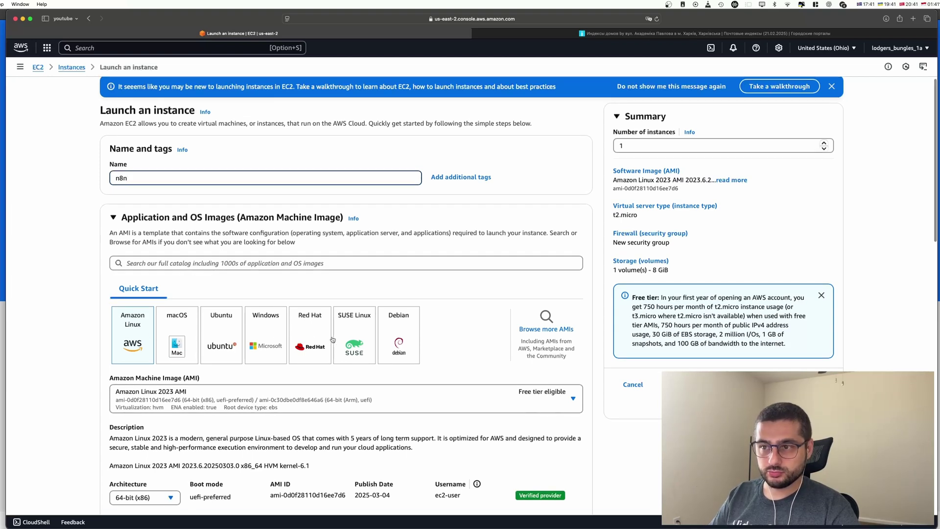
{"action": "scroll", "coordinate": [338, 343], "scroll_direction": "up", "scroll_amount": 1}
{"action": "left_click", "coordinate": [227, 345]}
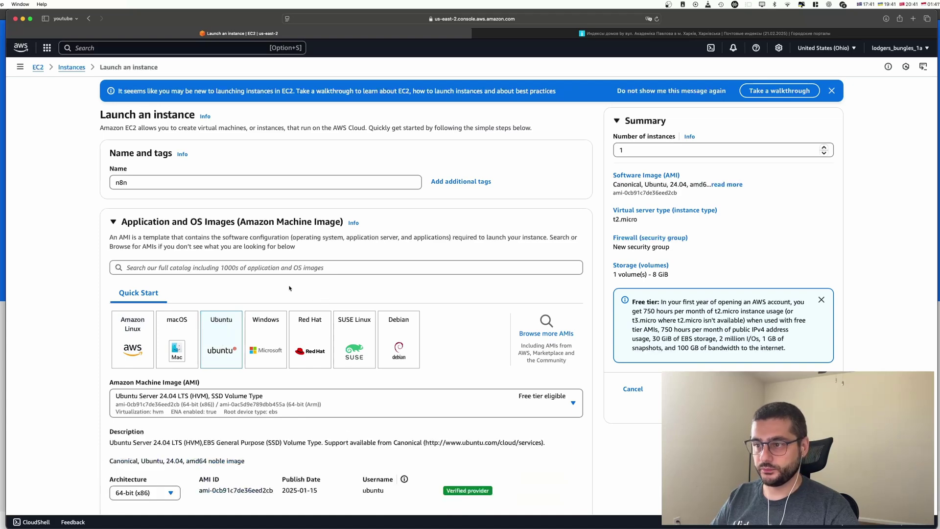
- Choose the free-tier Ubuntu Server 24.04 LTS (HVM), SSD Volume Type machine image
{"action": "scroll", "coordinate": [235, 342], "scroll_direction": "down", "scroll_amount": 5}
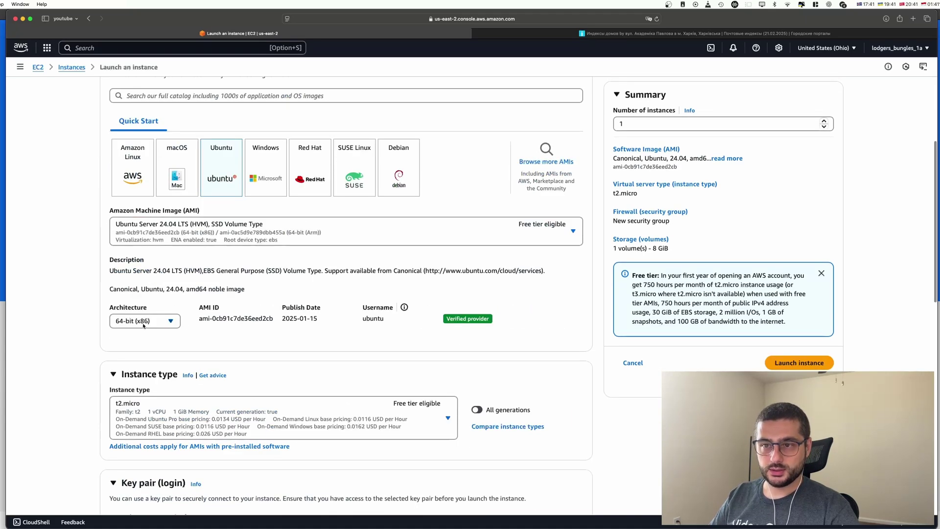
{"action": "left_click", "coordinate": [573, 233]}
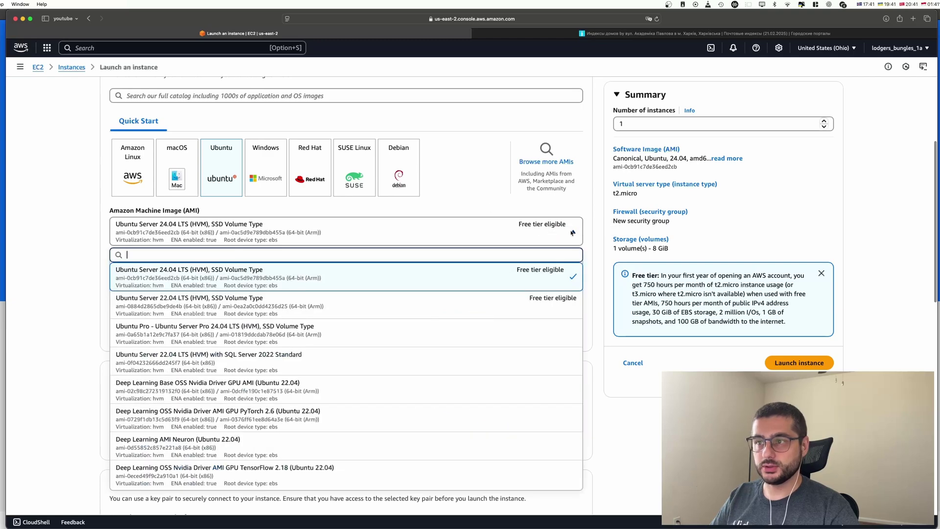
{"action": "scroll", "coordinate": [558, 293], "scroll_direction": "up", "scroll_amount": 1}
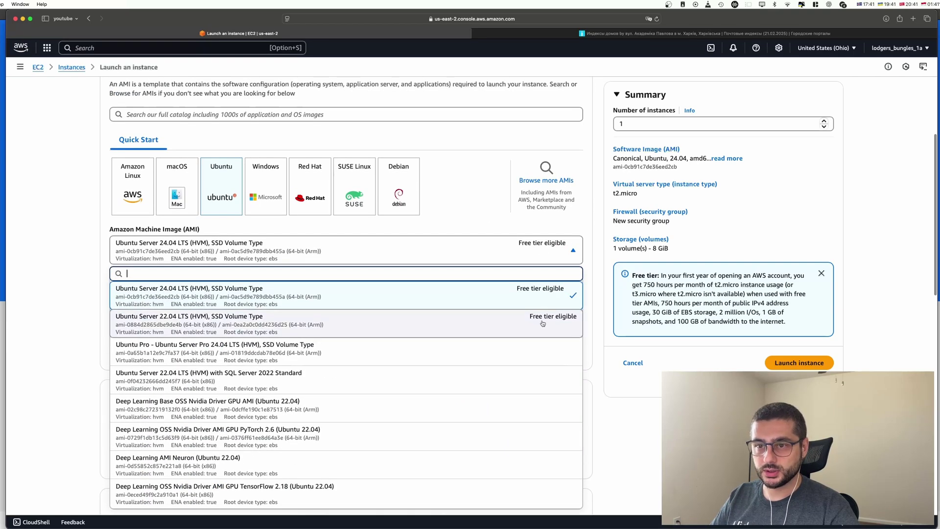
{"action": "left_click", "coordinate": [224, 297]}
- Set the instance's login to proceed without a key pair
{"action": "scroll", "coordinate": [430, 294], "scroll_direction": "down", "scroll_amount": 3}
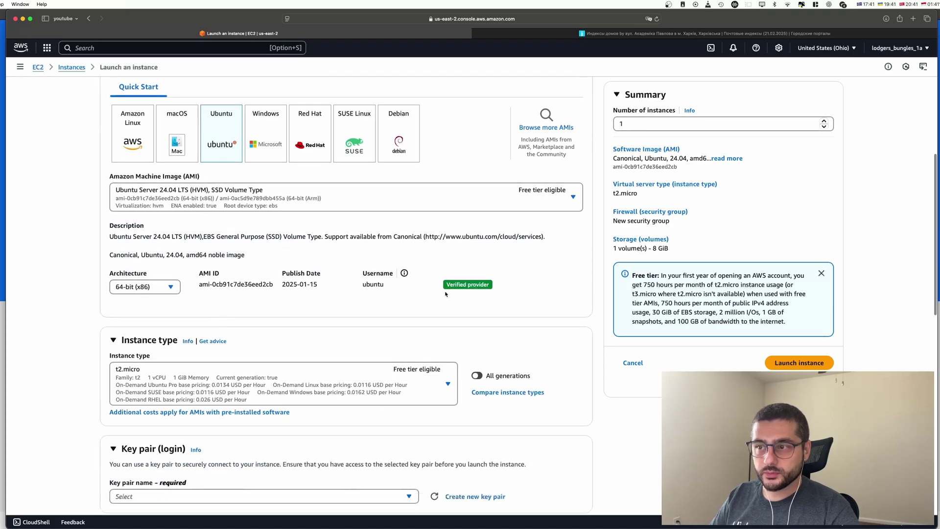
{"action": "scroll", "coordinate": [198, 312], "scroll_direction": "down", "scroll_amount": 5}
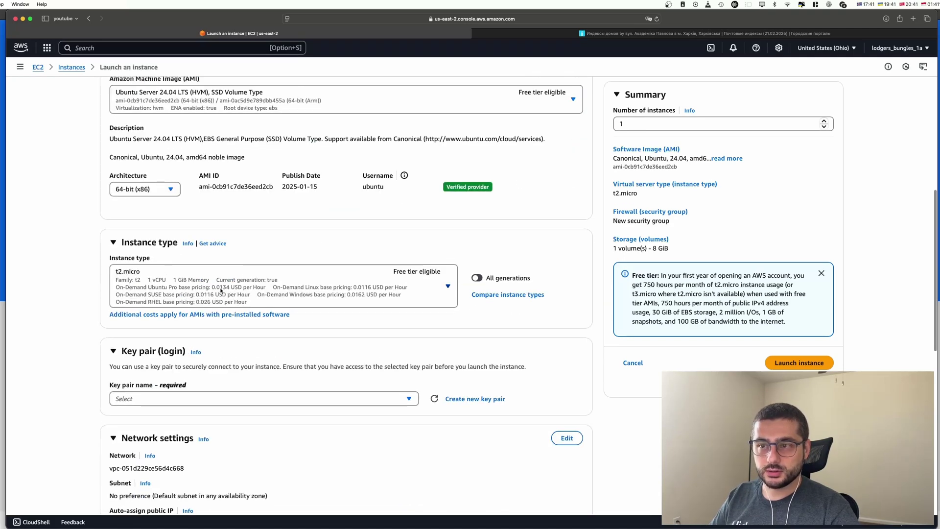
{"action": "scroll", "coordinate": [388, 304], "scroll_direction": "down", "scroll_amount": 6}
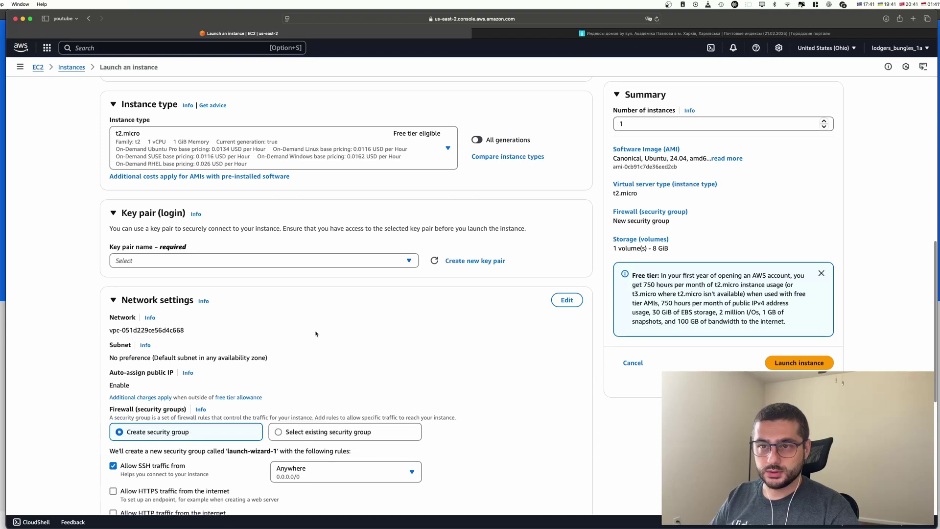
{"action": "scroll", "coordinate": [316, 333], "scroll_direction": "down", "scroll_amount": 1}
{"action": "left_click", "coordinate": [230, 257]}
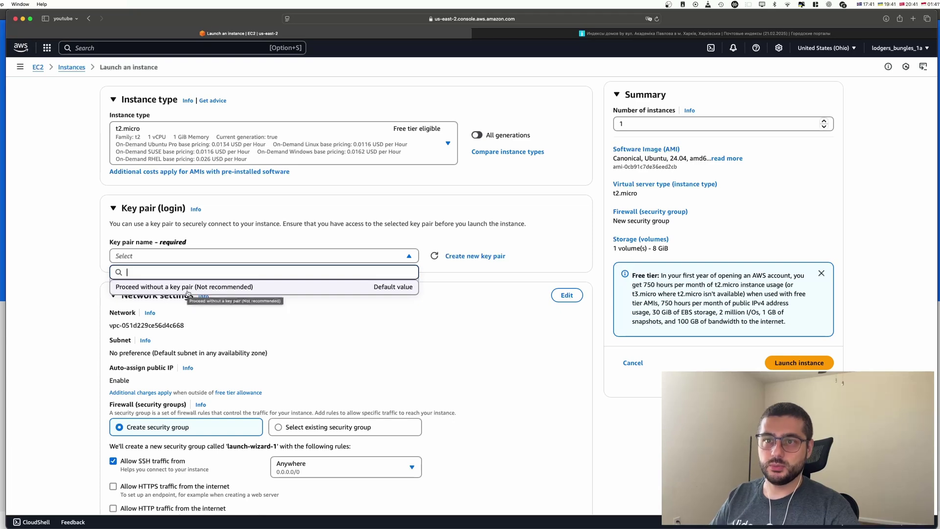
{"action": "left_click", "coordinate": [280, 287]}
- Review the network, firewall, storage and instance count settings of the launch configuration
{"action": "scroll", "coordinate": [319, 324], "scroll_direction": "down", "scroll_amount": 5}
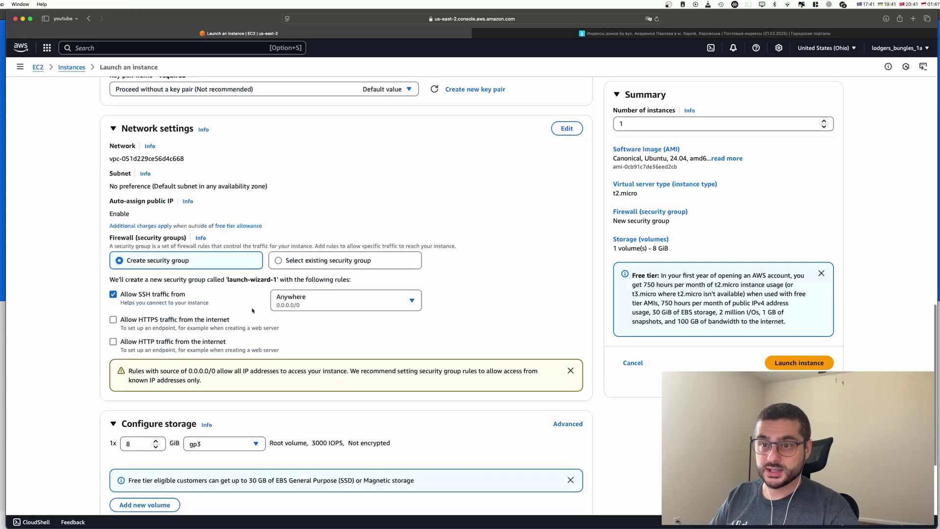
{"action": "scroll", "coordinate": [195, 370], "scroll_direction": "down", "scroll_amount": 1}
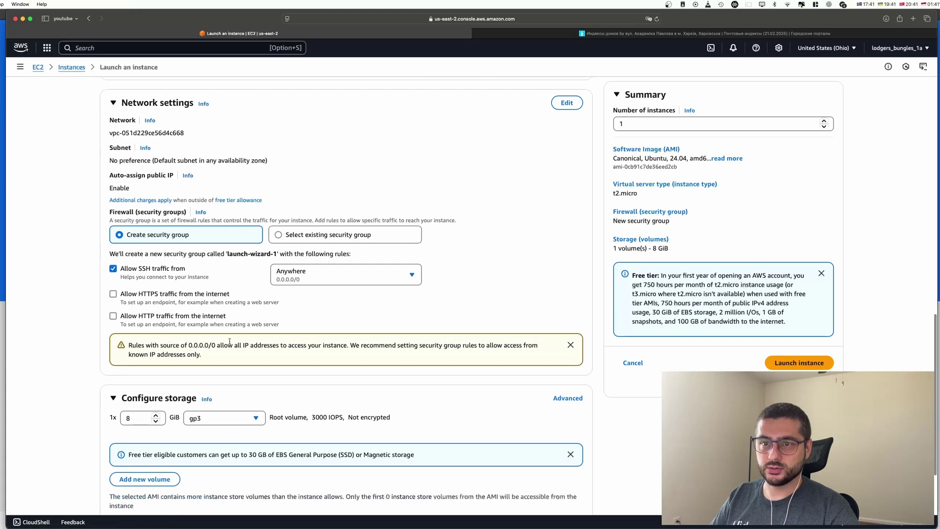
{"action": "scroll", "coordinate": [254, 358], "scroll_direction": "down", "scroll_amount": 1}
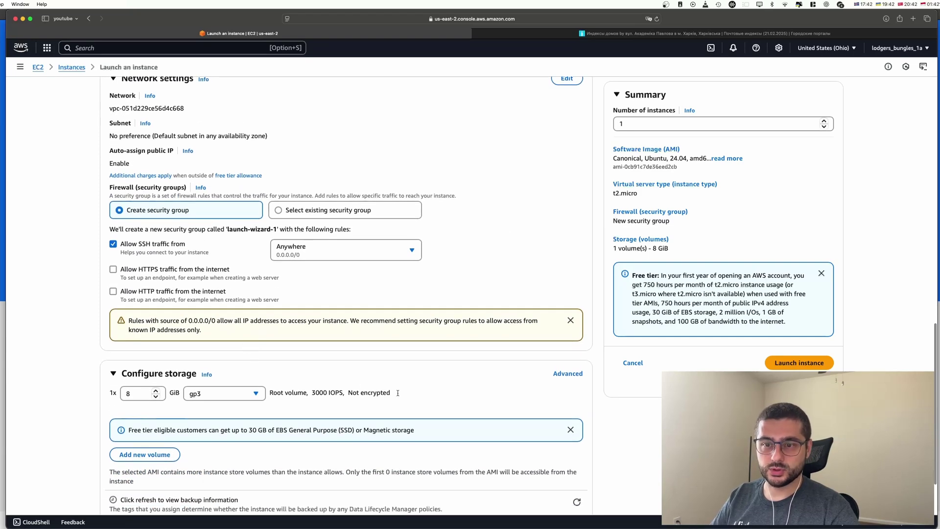
{"action": "scroll", "coordinate": [394, 403], "scroll_direction": "down", "scroll_amount": 3}
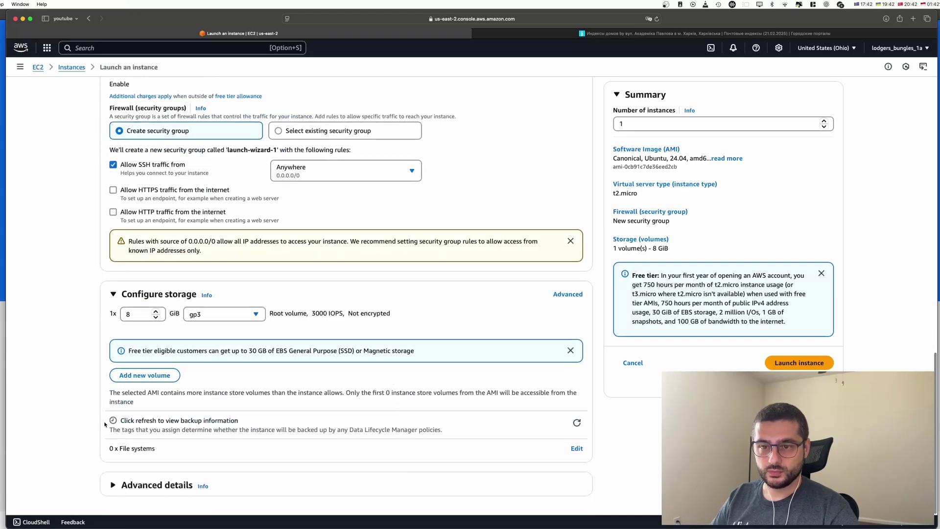
{"action": "scroll", "coordinate": [621, 304], "scroll_direction": "up", "scroll_amount": 15}
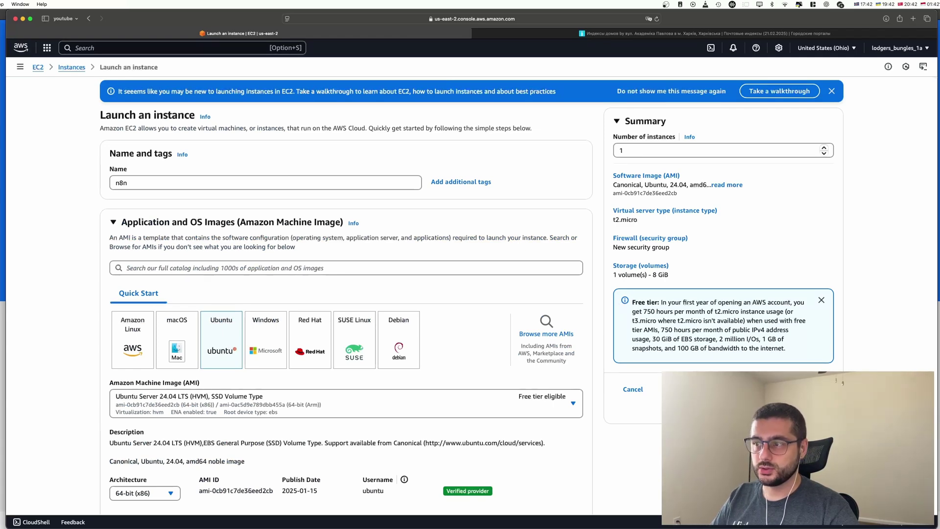
{"action": "left_click", "coordinate": [651, 151]}
{"action": "scroll", "coordinate": [350, 377], "scroll_direction": "down", "scroll_amount": 4}
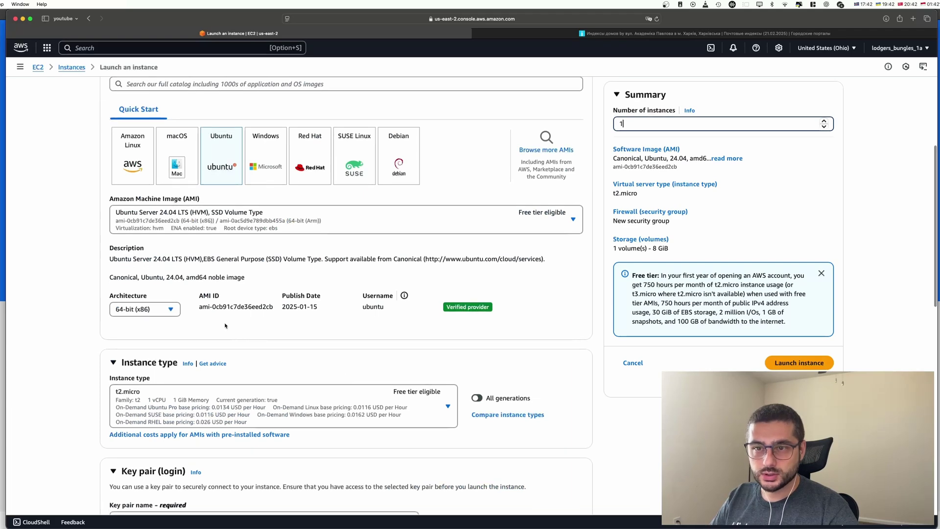
{"action": "scroll", "coordinate": [286, 421], "scroll_direction": "down", "scroll_amount": 1}
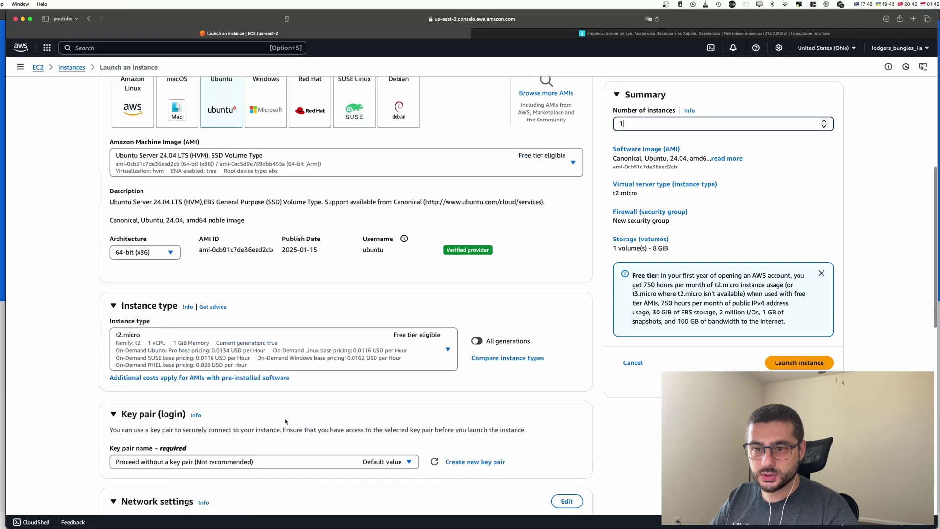
- Choose the free-tier t2.micro instance type and launch the instance
{"action": "left_click", "coordinate": [446, 349]}
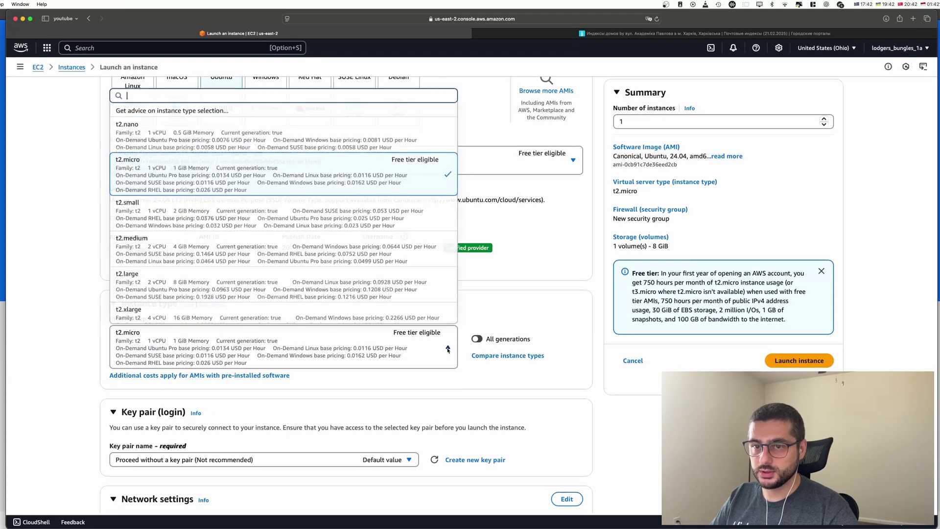
{"action": "scroll", "coordinate": [343, 181], "scroll_direction": "up", "scroll_amount": 1}
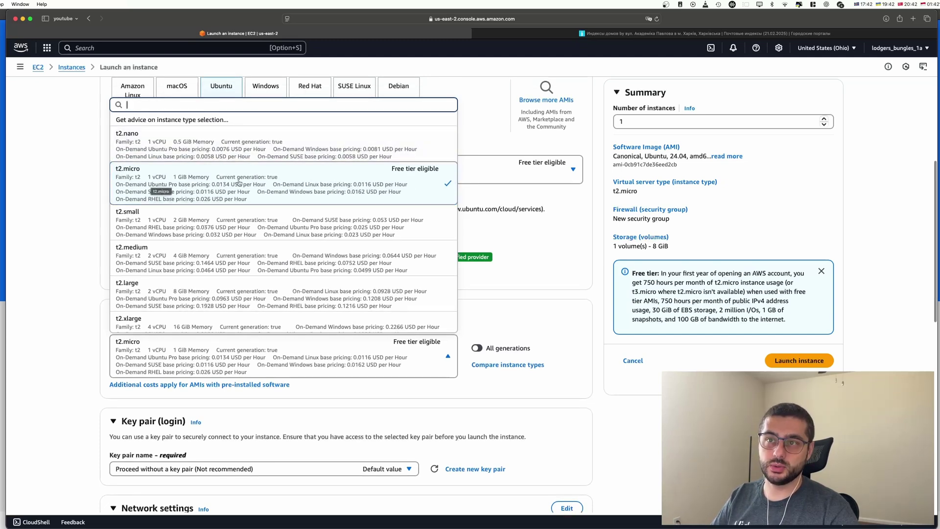
{"action": "left_click", "coordinate": [358, 189]}
{"action": "scroll", "coordinate": [553, 309], "scroll_direction": "up", "scroll_amount": 1}
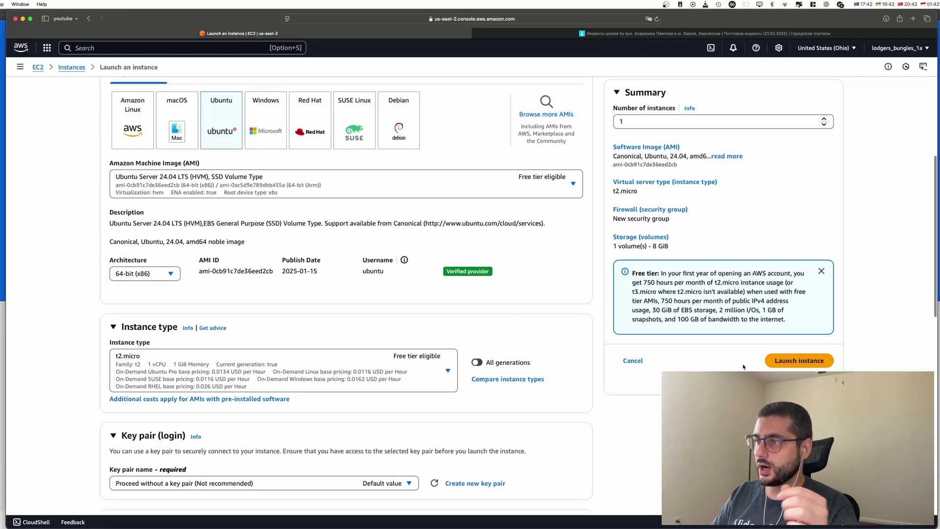
{"action": "left_click", "coordinate": [773, 360]}
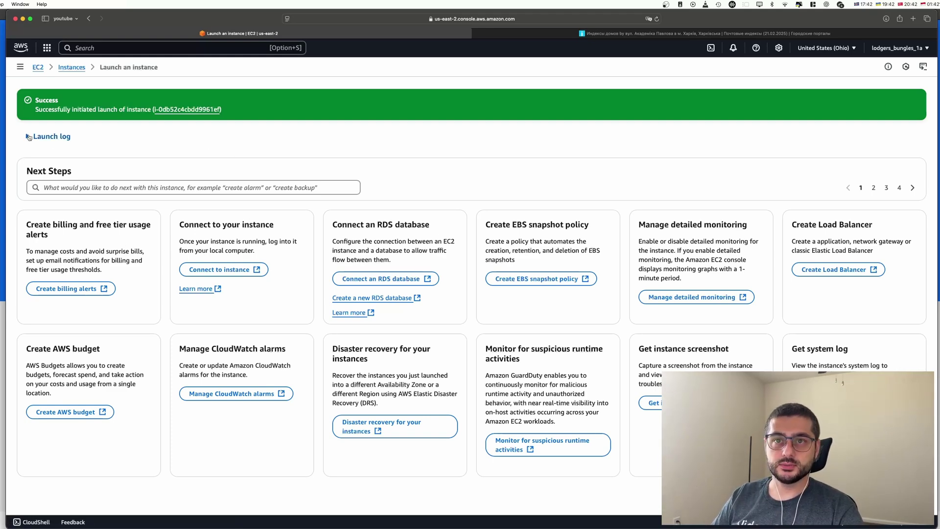
- Check the launch log, then examine the n8n instance's networking details and its inbound and outbound security rules
{"action": "left_click", "coordinate": [50, 137]}
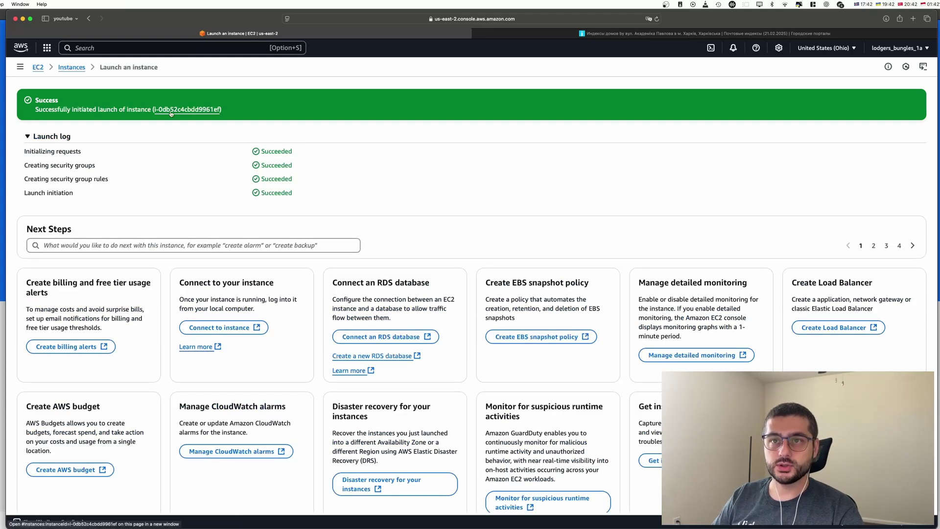
{"action": "left_click", "coordinate": [72, 67]}
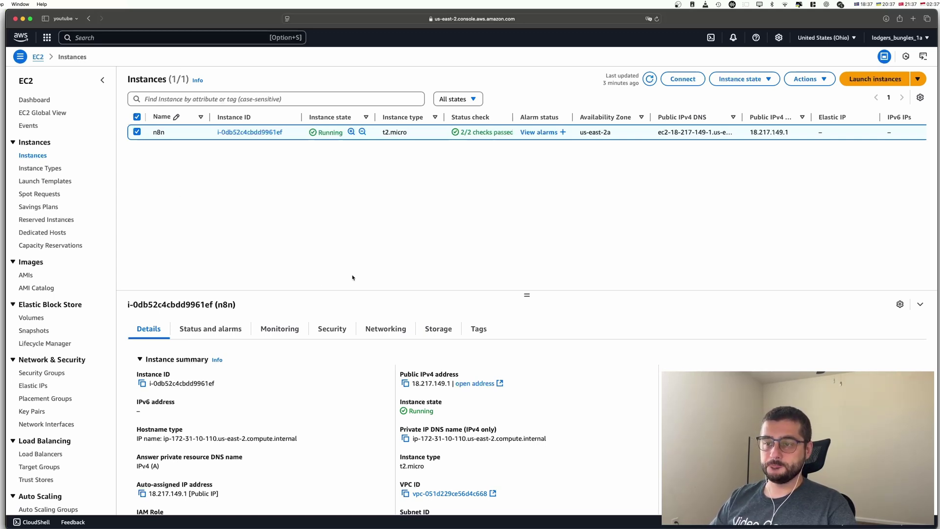
{"action": "left_click", "coordinate": [386, 329]}
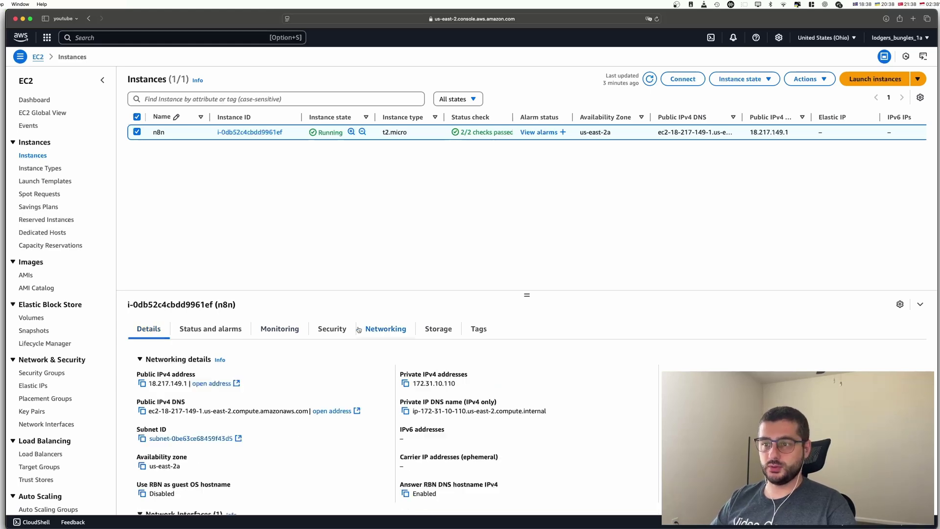
{"action": "scroll", "coordinate": [326, 332], "scroll_direction": "down", "scroll_amount": 5}
{"action": "scroll", "coordinate": [326, 332], "scroll_direction": "up", "scroll_amount": 5}
{"action": "left_click", "coordinate": [332, 325]}
{"action": "scroll", "coordinate": [372, 392], "scroll_direction": "down", "scroll_amount": 4}
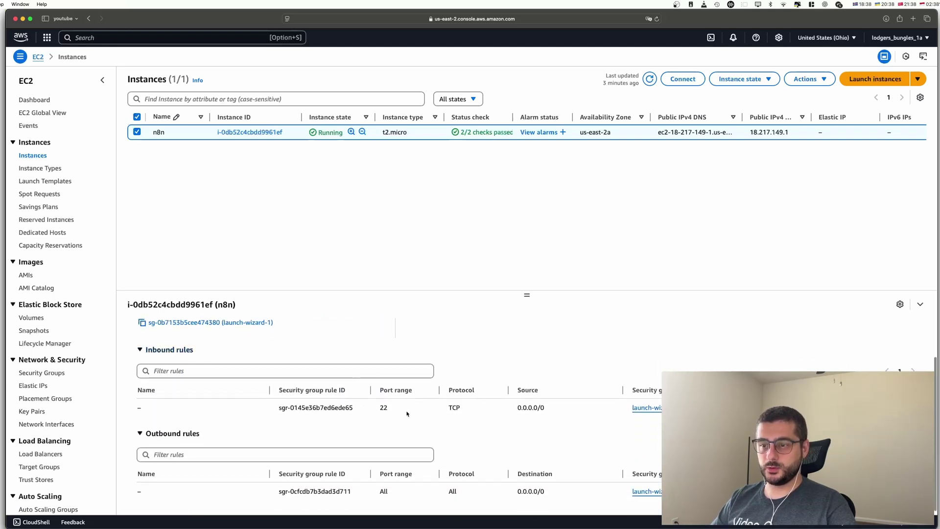
- Open the launch-wizard-1 security group from the n8n instance's port 22 rule and start editing its inbound rules
{"action": "double_click", "coordinate": [383, 407]}
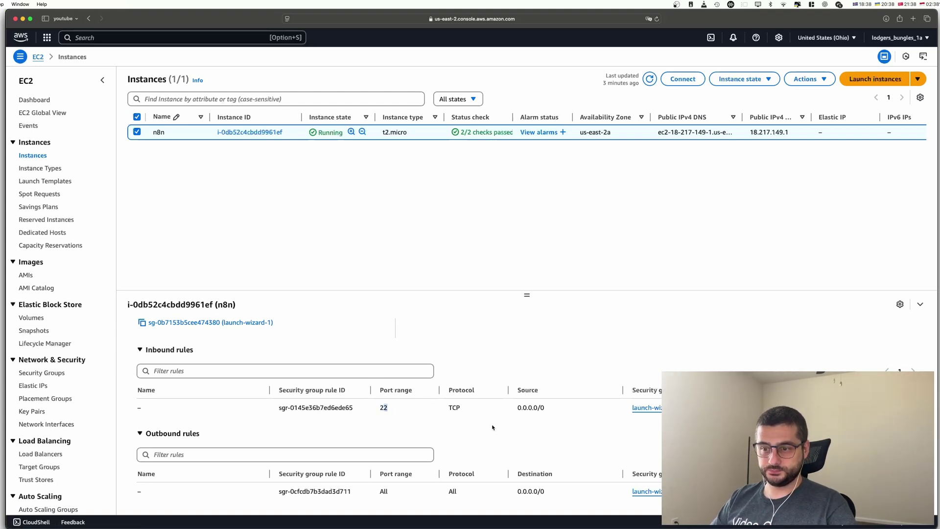
{"action": "left_click", "coordinate": [646, 408]}
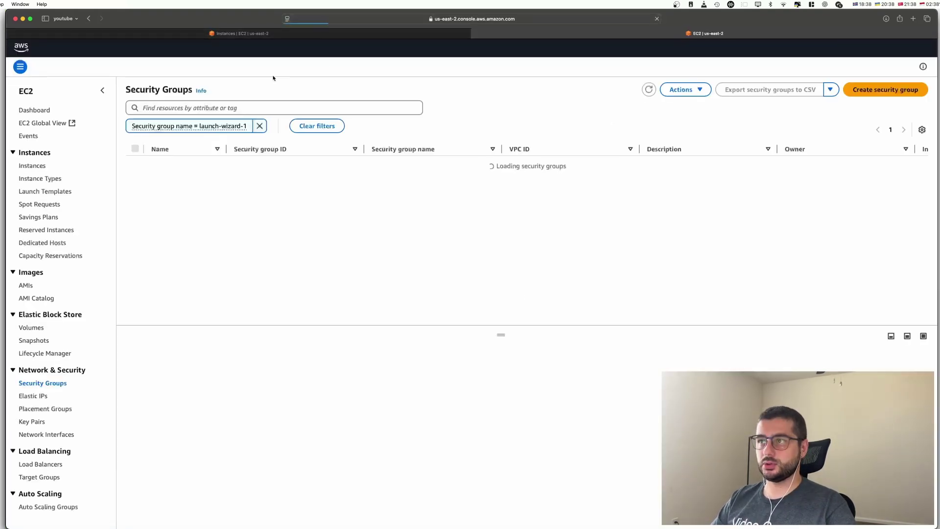
{"action": "left_click", "coordinate": [270, 162]}
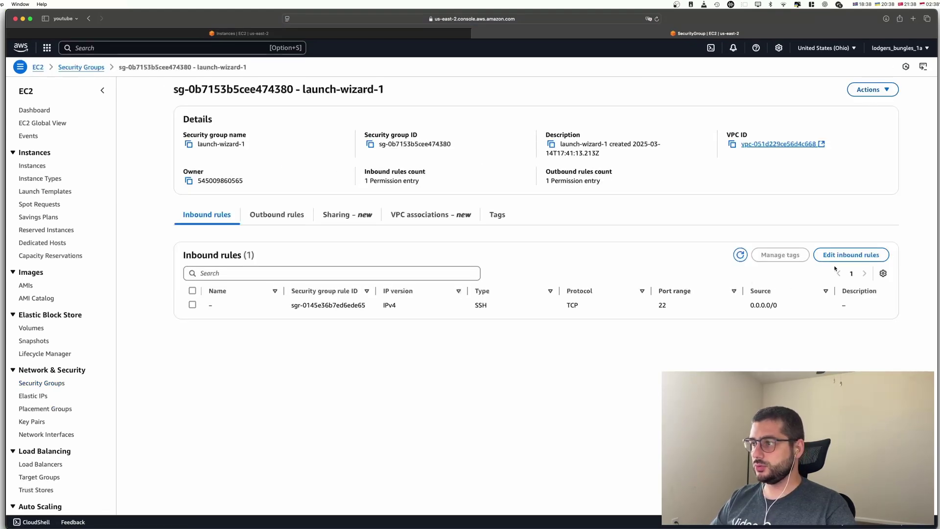
{"action": "left_click", "coordinate": [852, 252]}
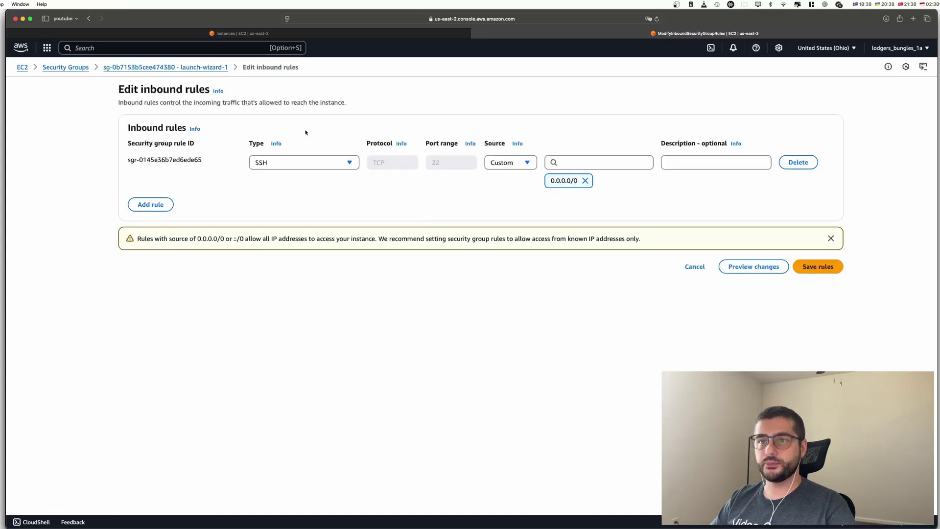
- Add a custom TCP inbound rule for port 5678 with source 0.0.0.0/0 and save the rules
{"action": "left_click", "coordinate": [154, 204]}
{"action": "left_click", "coordinate": [442, 197]}
{"action": "type", "text": "5678"}
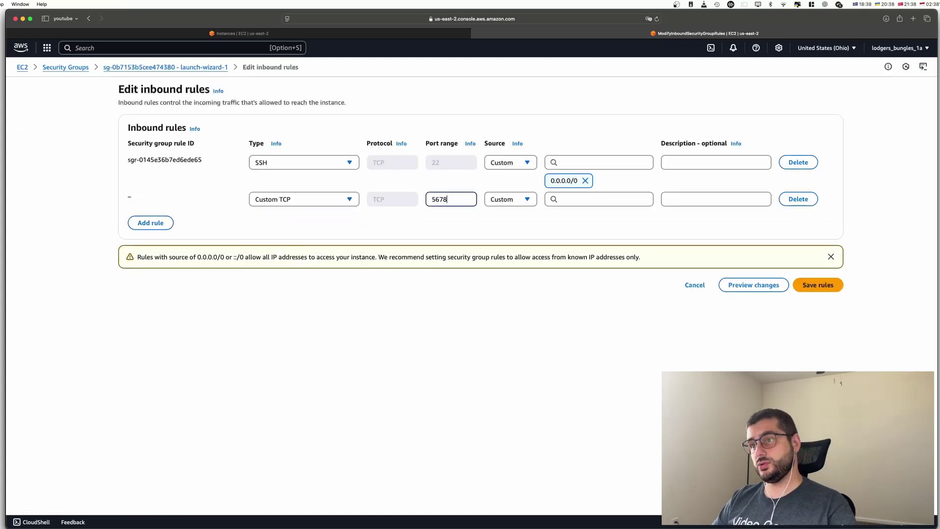
{"action": "left_click", "coordinate": [581, 199]}
{"action": "left_click", "coordinate": [569, 230]}
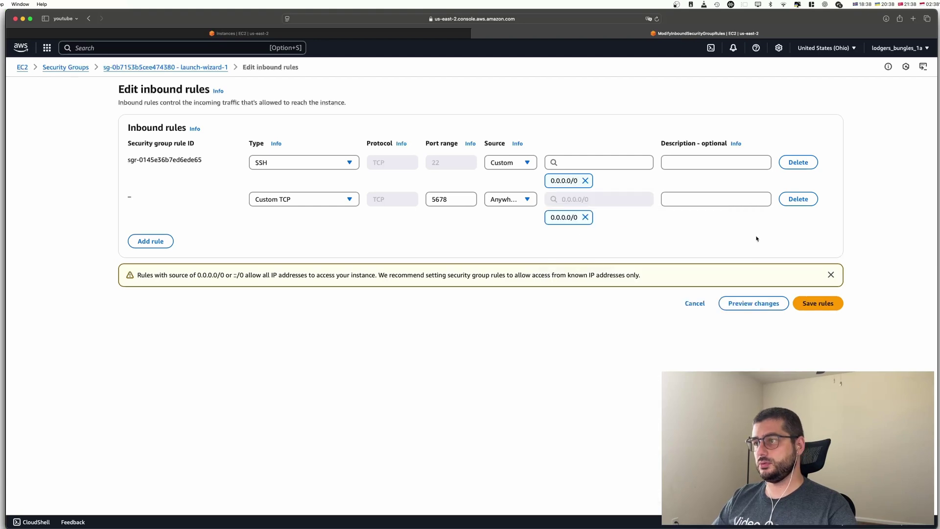
{"action": "left_click", "coordinate": [818, 303]}
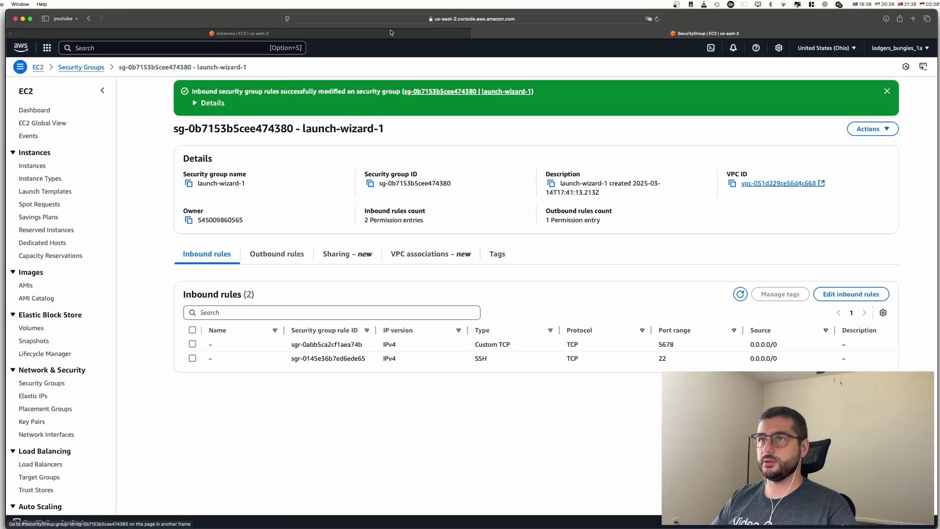
- Return to the instances list and connect to the n8n instance with EC2 Instance Connect over public IPv4 as ubuntu
{"action": "left_click", "coordinate": [371, 37]}
{"action": "left_click", "coordinate": [523, 40]}
{"action": "left_click", "coordinate": [475, 34]}
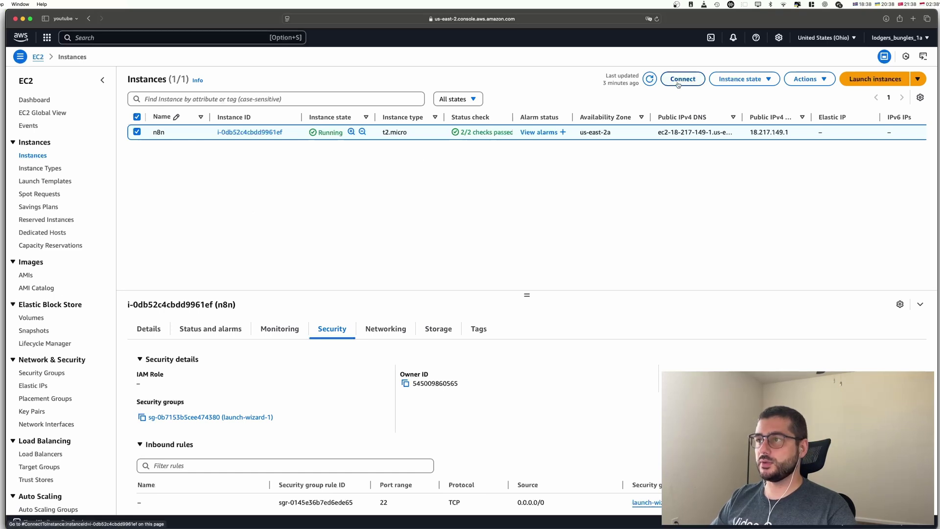
{"action": "left_click", "coordinate": [137, 132]}
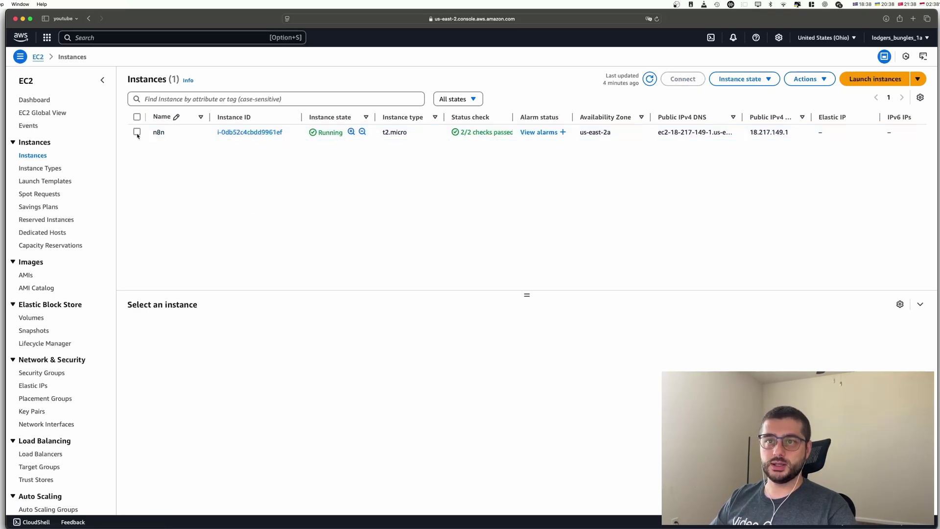
{"action": "left_click", "coordinate": [137, 132]}
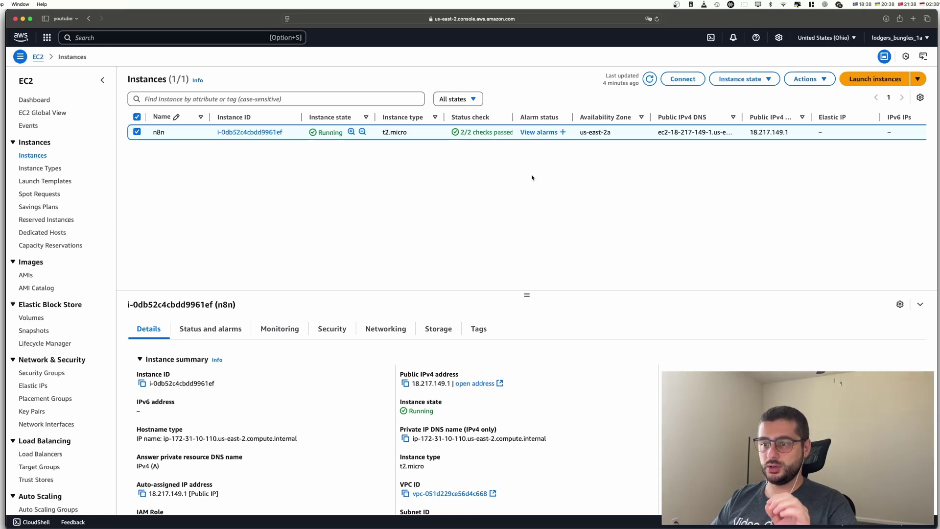
{"action": "left_click", "coordinate": [686, 79]}
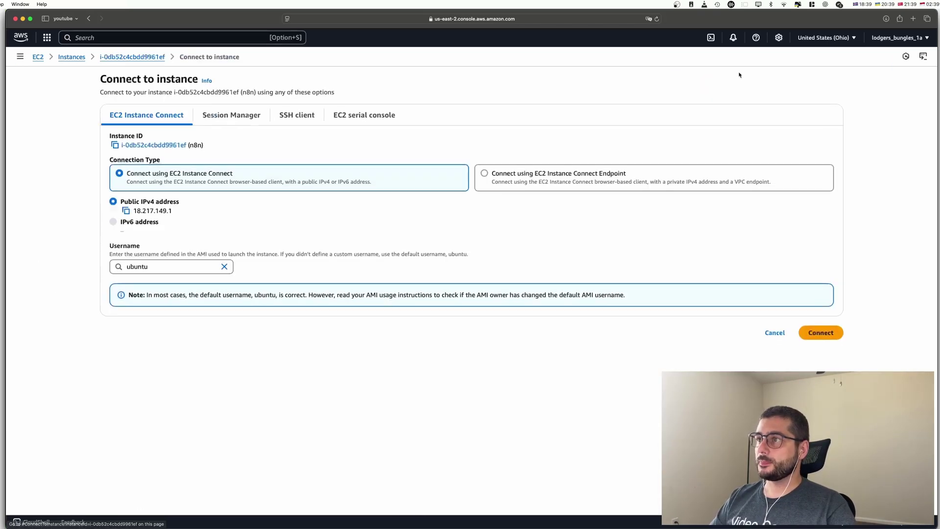
{"action": "left_click", "coordinate": [820, 332]}
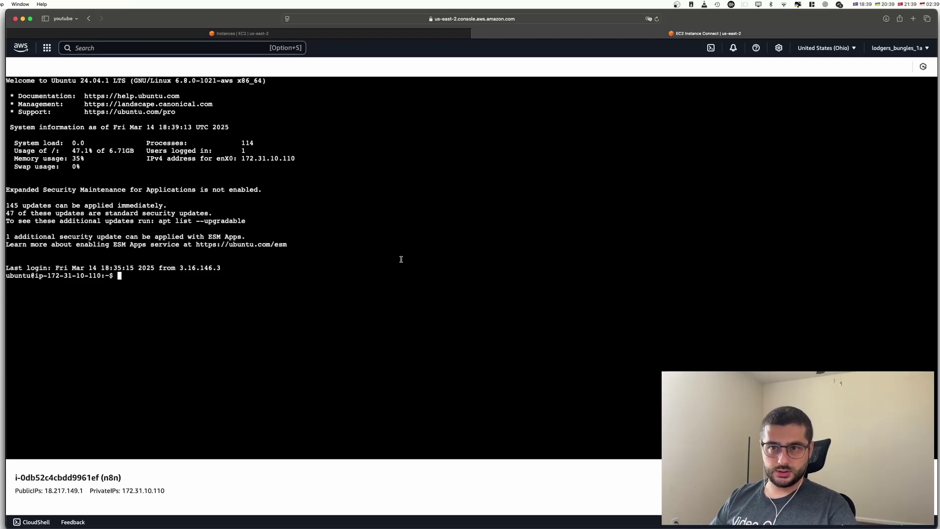
- Switch to the root user with sudo su and refresh the package lists with sudo apt update
{"action": "type", "text": "sudo su"}
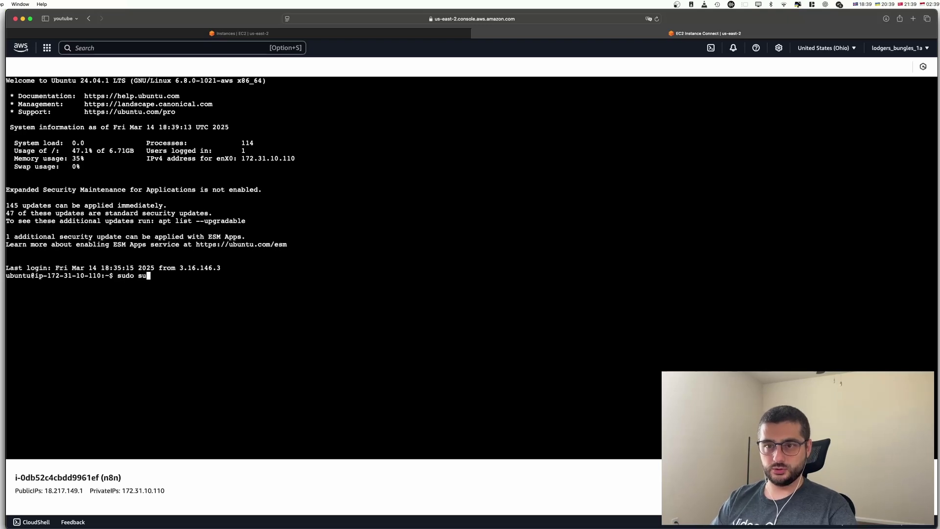
{"action": "key", "text": "Return"}
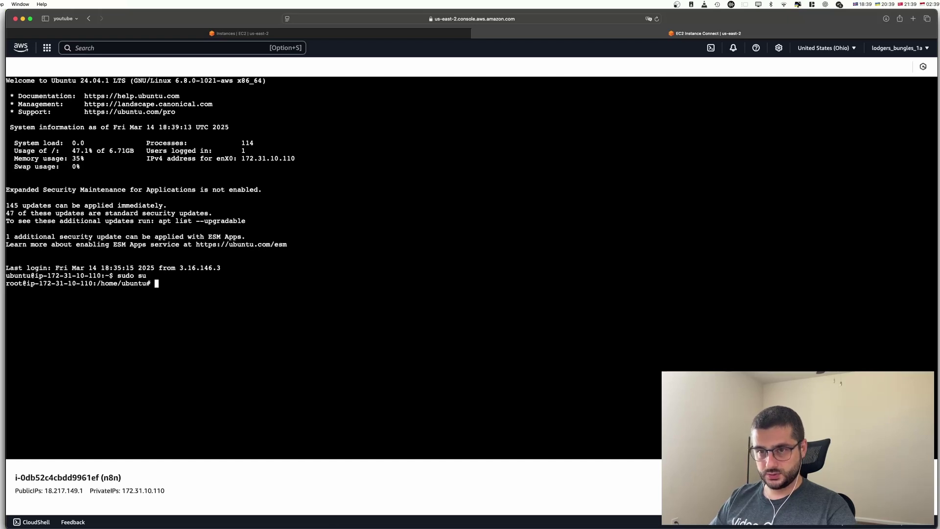
{"action": "key", "text": "super+space"}
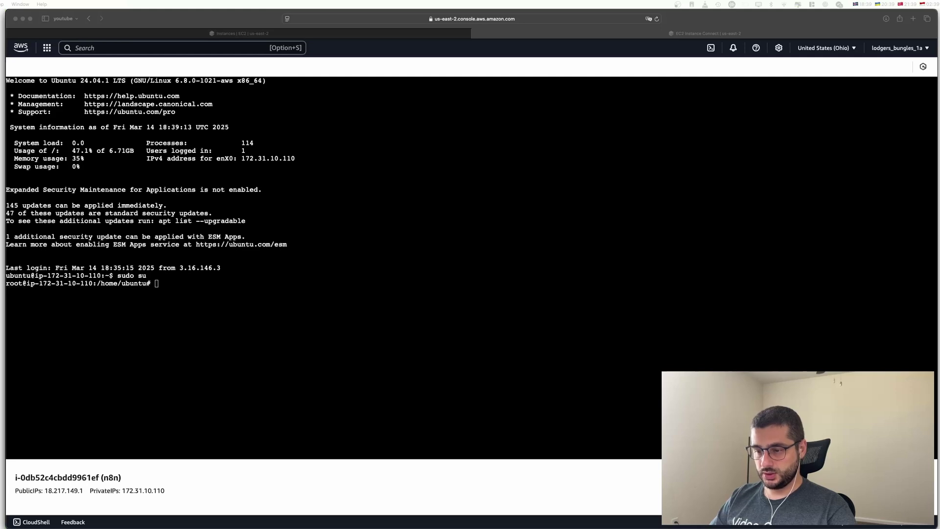
{"action": "left_click", "coordinate": [336, 350]}
{"action": "type", "text": "sudo apt update"}
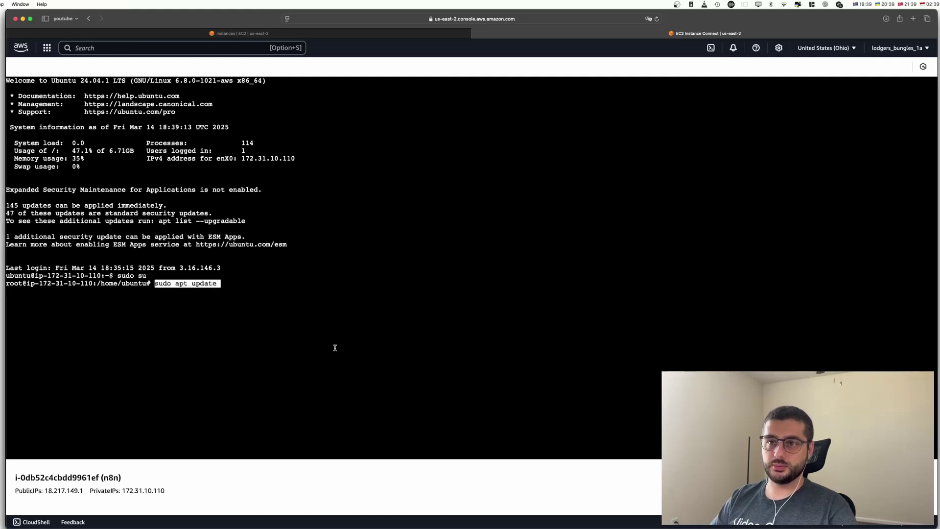
{"action": "key", "text": "Return"}
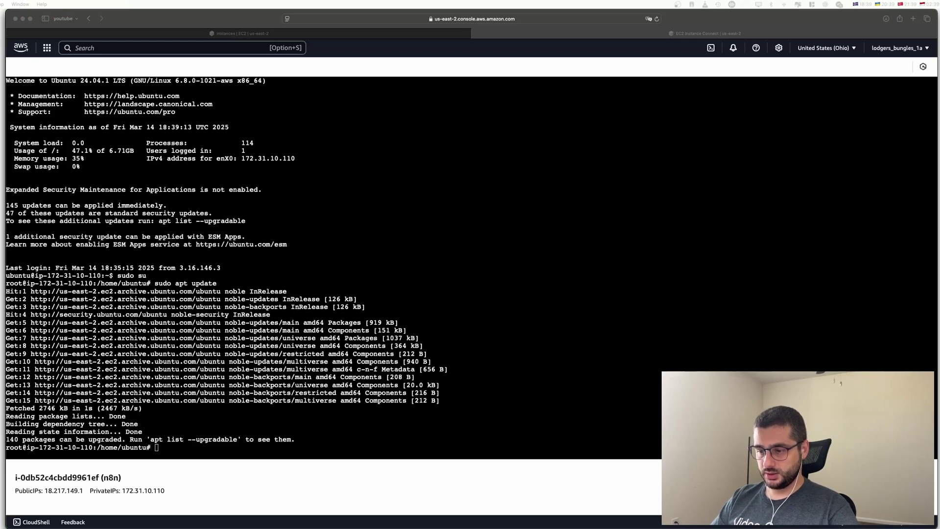
- Install Docker with sudo apt install -y docker.io and check its version with docker -v
{"action": "left_click", "coordinate": [508, 412]}
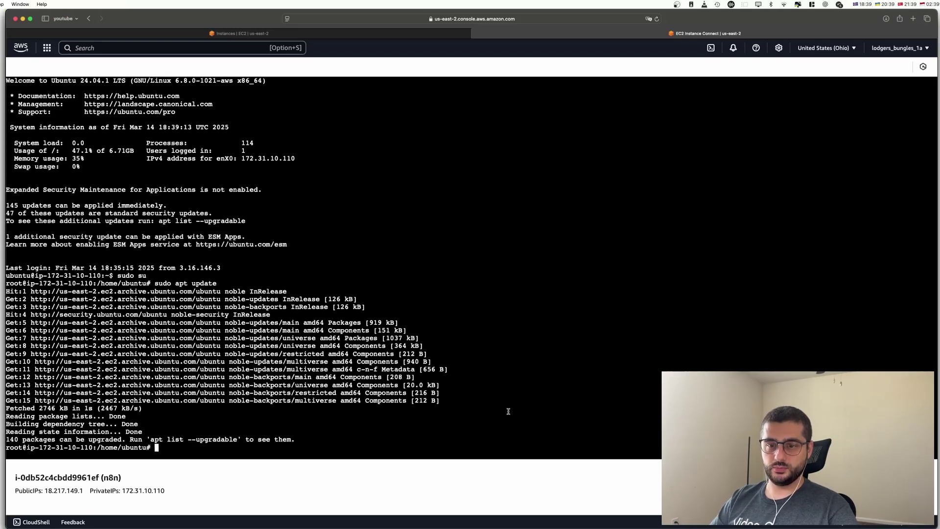
{"action": "type", "text": "sudo apt install -y docker.io"}
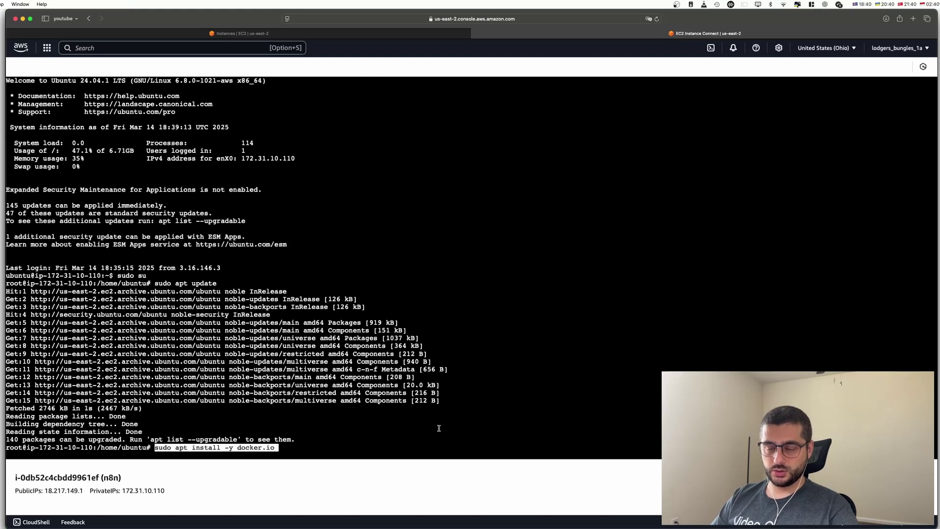
{"action": "key", "text": "Return"}
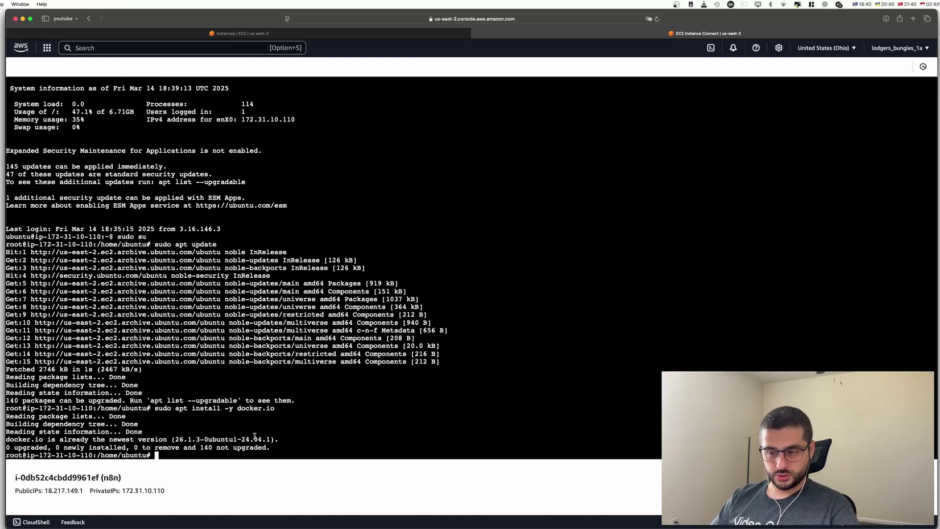
{"action": "type", "text": "docker -v"}
{"action": "key", "text": "Return"}
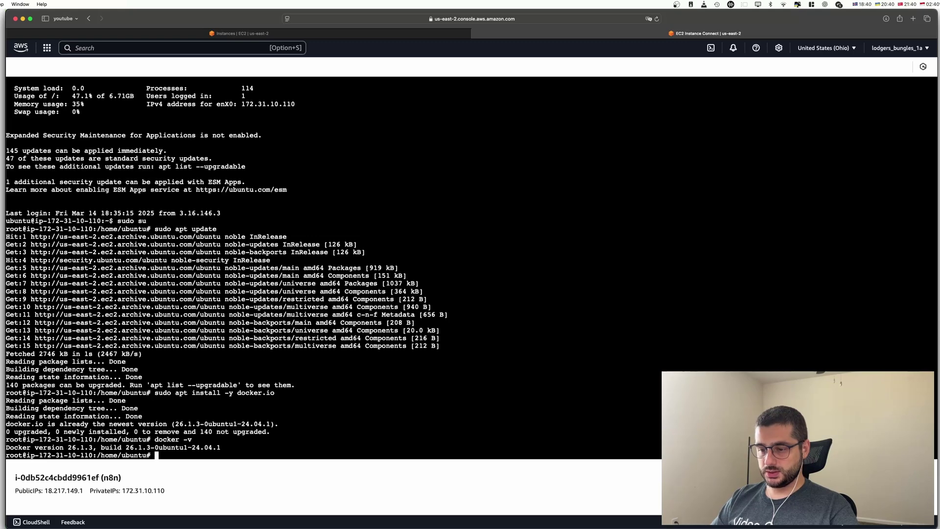
- Search the web for "n8n oi" in a new browser tab
{"action": "key", "text": "super+t"}
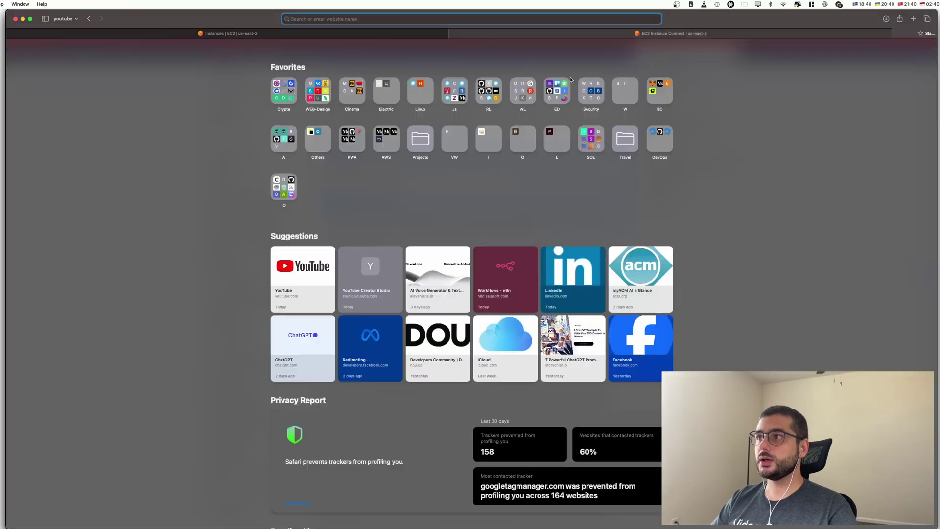
{"action": "type", "text": "n8n"}
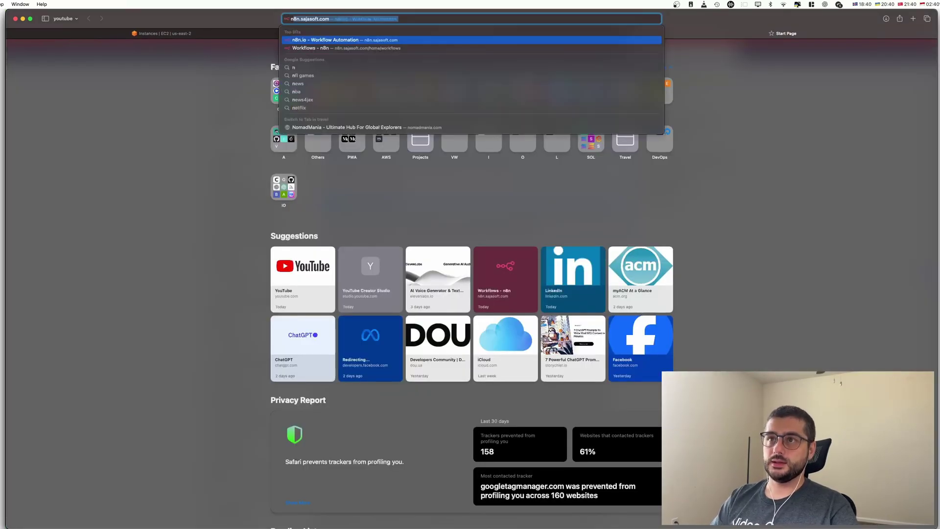
{"action": "type", "text": " ai"}
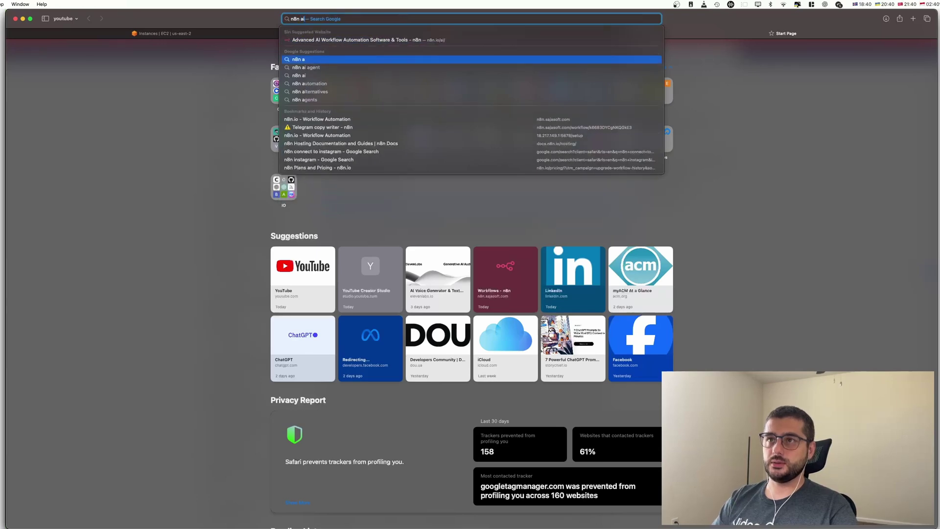
{"action": "key", "text": "BackSpace"}
{"action": "key", "text": "BackSpace"}
{"action": "type", "text": "oi"}
{"action": "key", "text": "Return"}
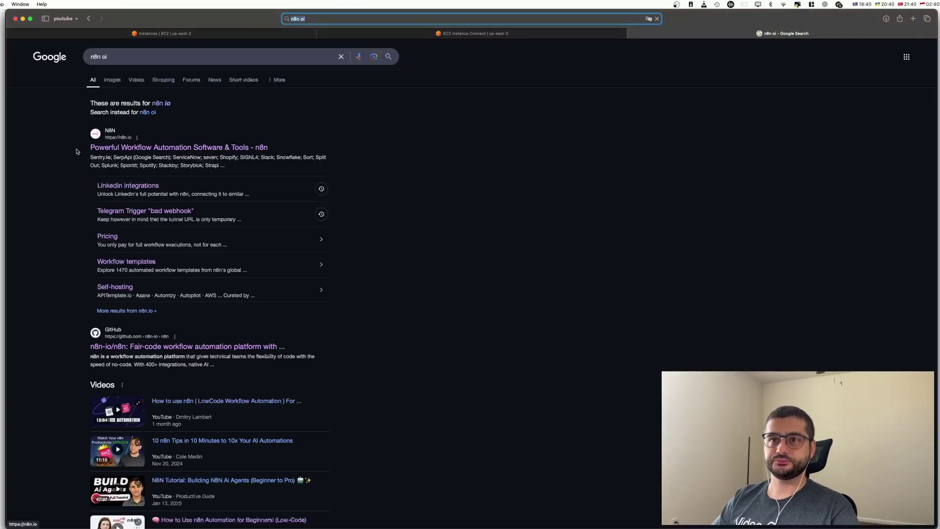
- Open the n8n website from the search results and go to the n8n Docs welcome page
{"action": "left_click", "coordinate": [120, 148]}
{"action": "mouse_move", "coordinate": [405, 59]}
{"action": "left_click", "coordinate": [422, 84]}
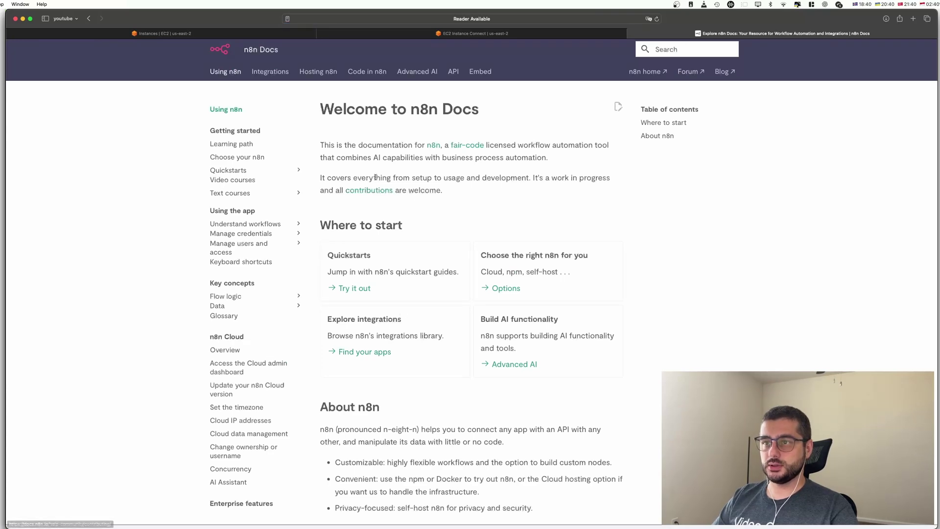
{"action": "left_click", "coordinate": [380, 192]}
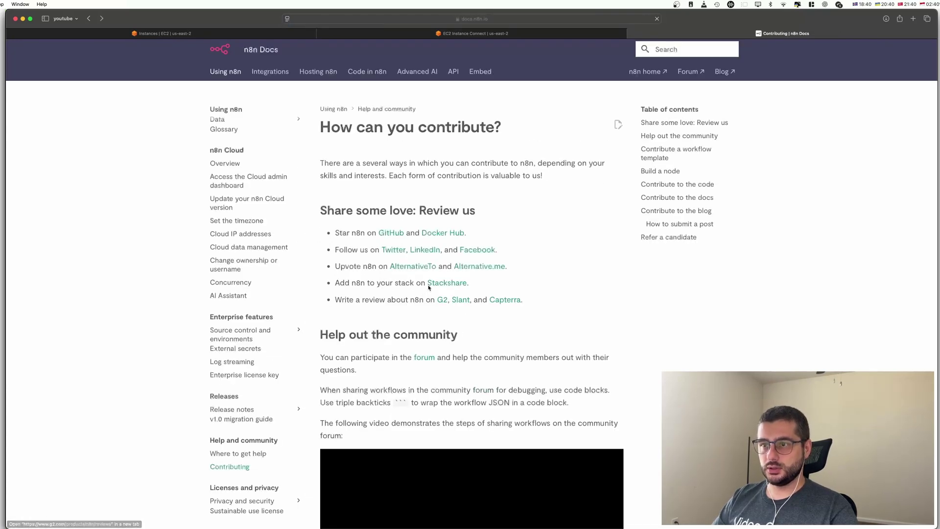
{"action": "key", "text": "super+bracketleft"}
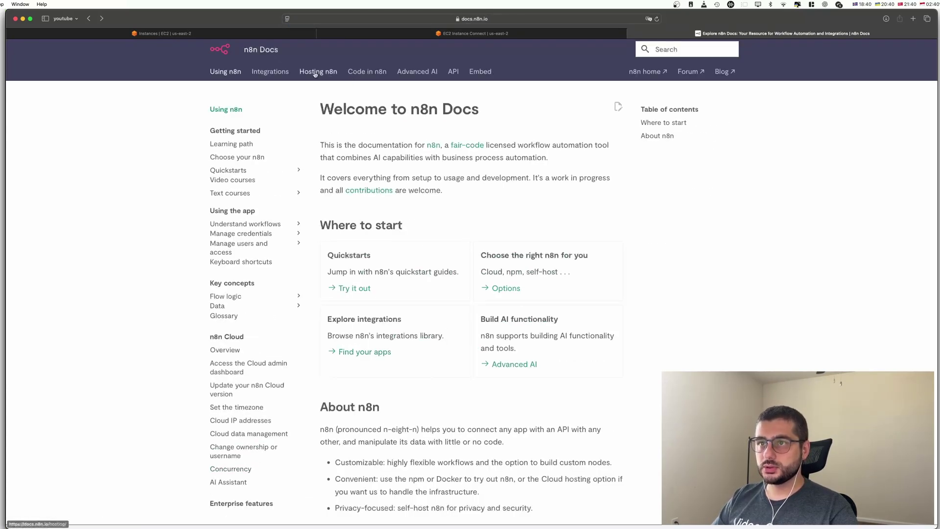